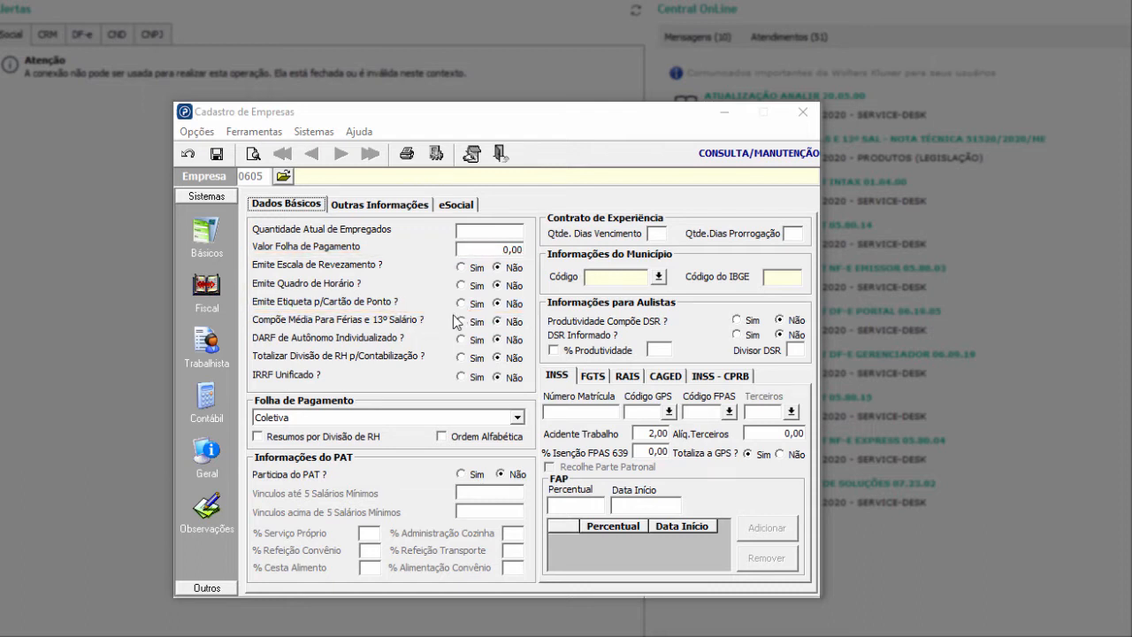
# - Enable averages for vacation and 13th salary, and set the payroll layout to Completa com Descrição e Separação de Eventos
pyautogui.click(461, 323)
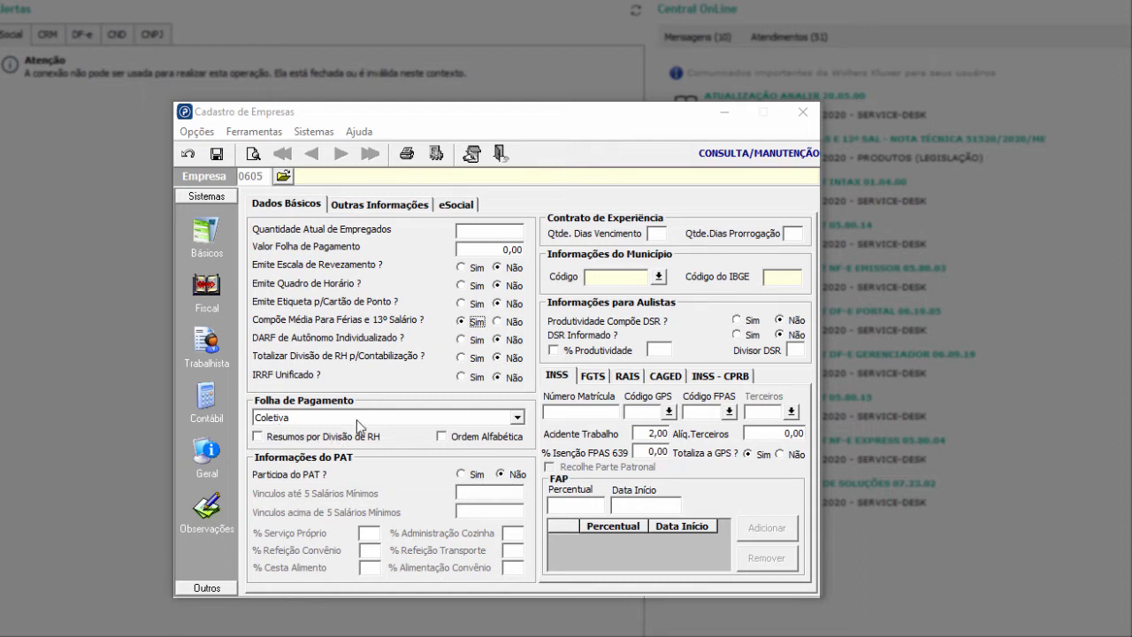
pyautogui.click(518, 417)
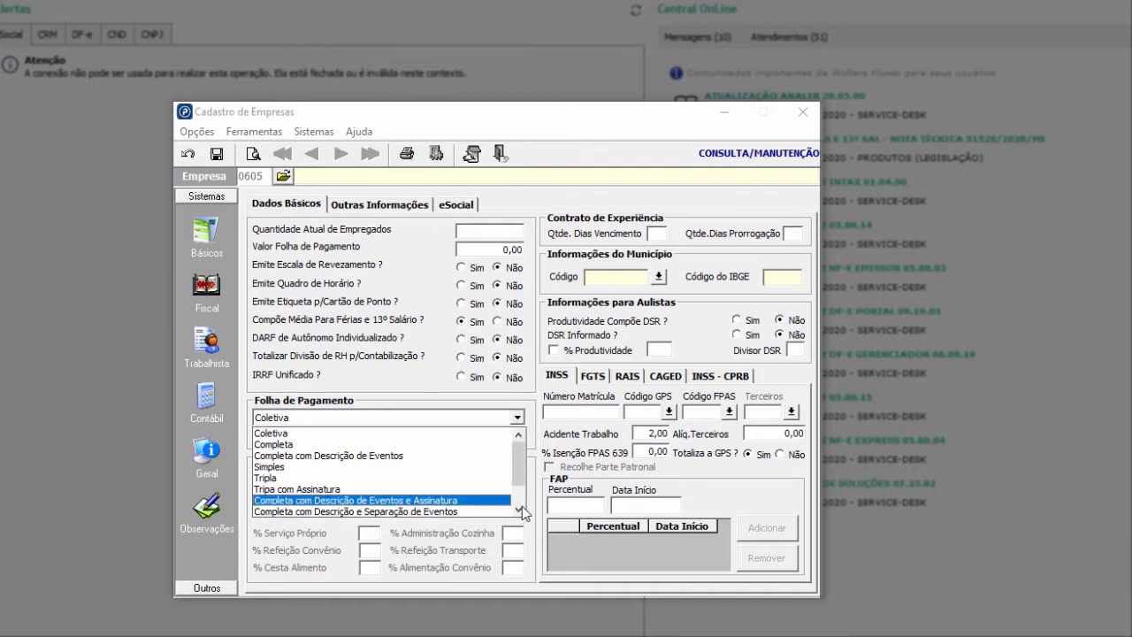
pyautogui.click(450, 513)
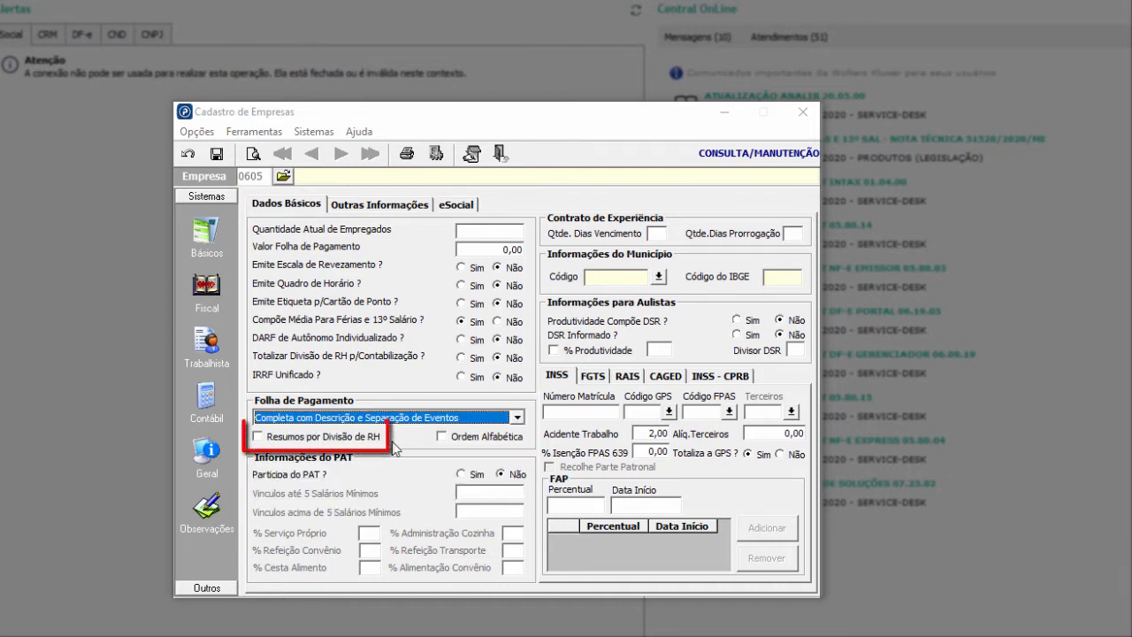
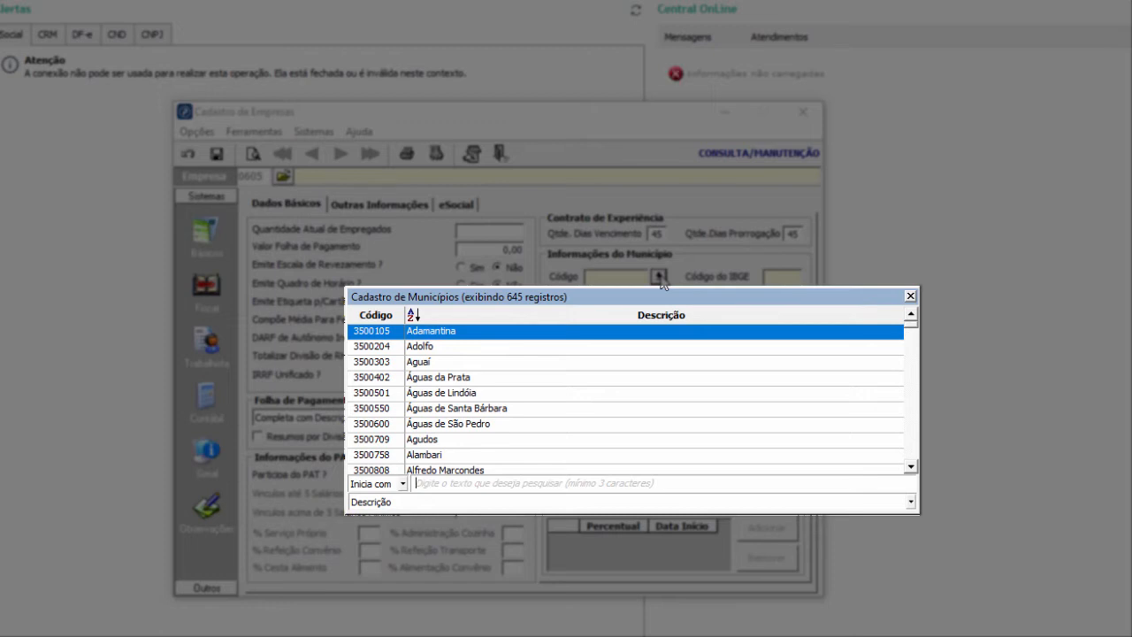
# - Select São José dos Campos (3549904) as the company's municipality and enter 49904 as the IBGE code
pyautogui.write('s')
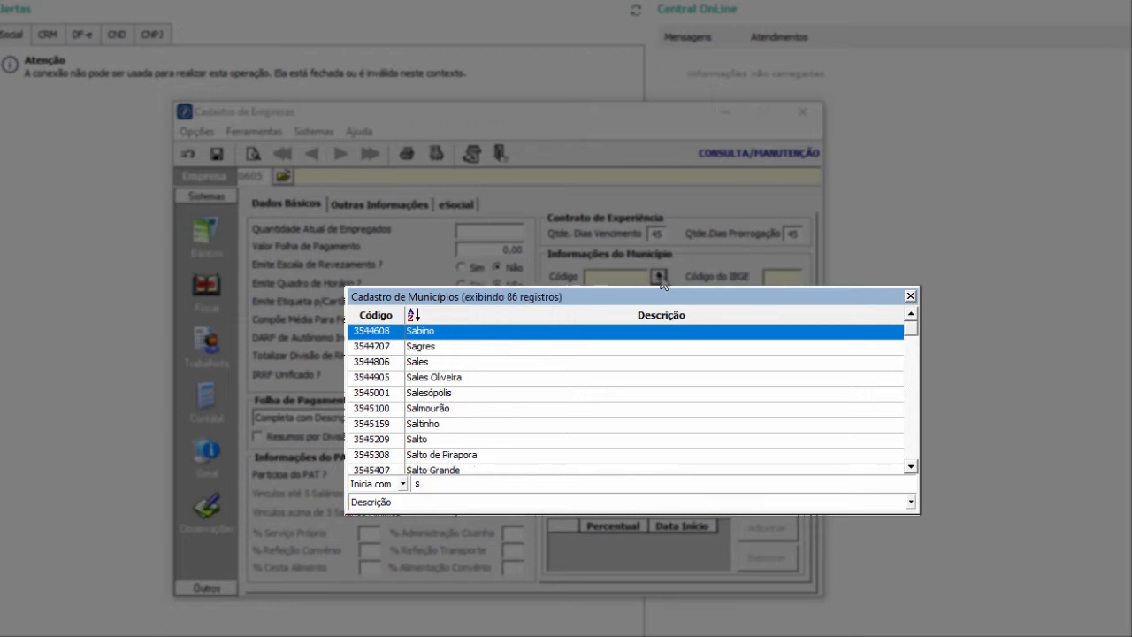
pyautogui.write('ão')
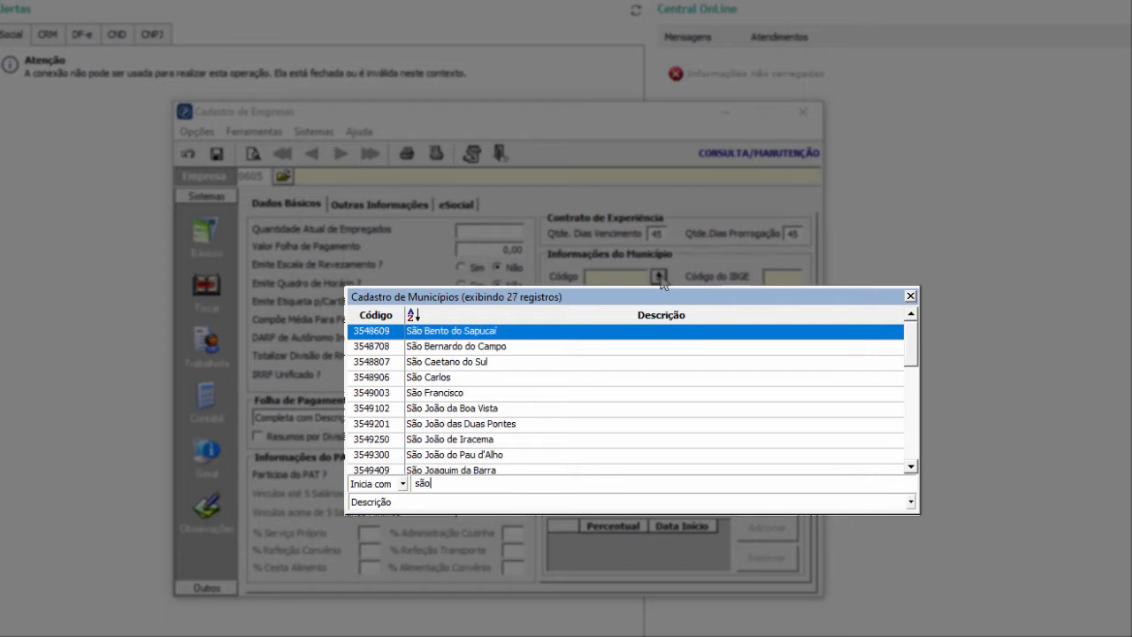
pyautogui.write(' jo')
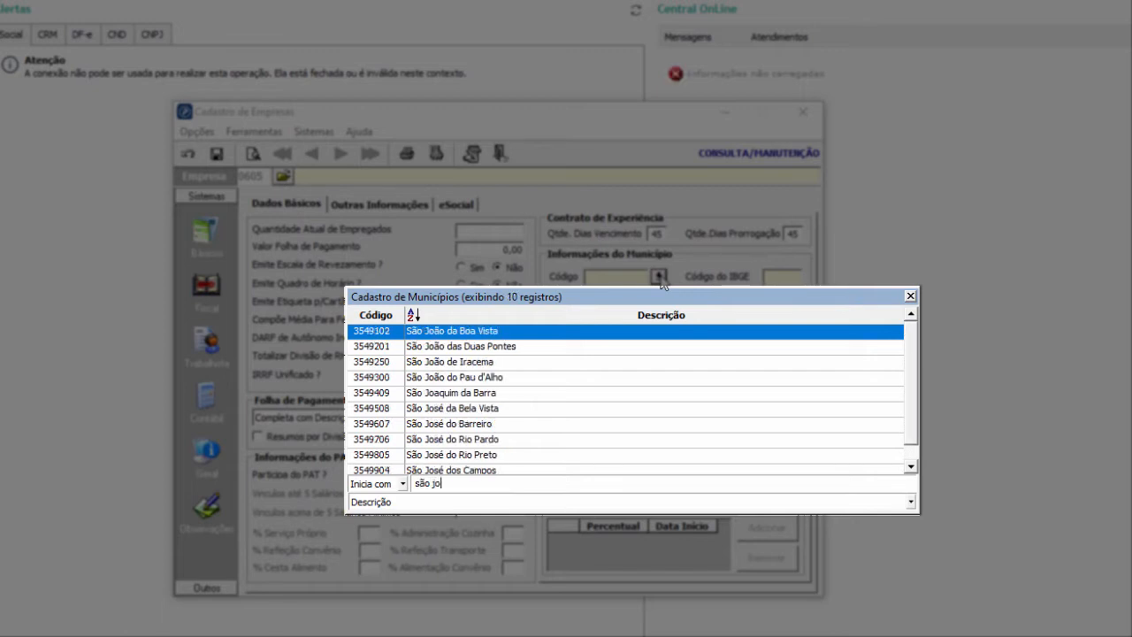
pyautogui.write('s')
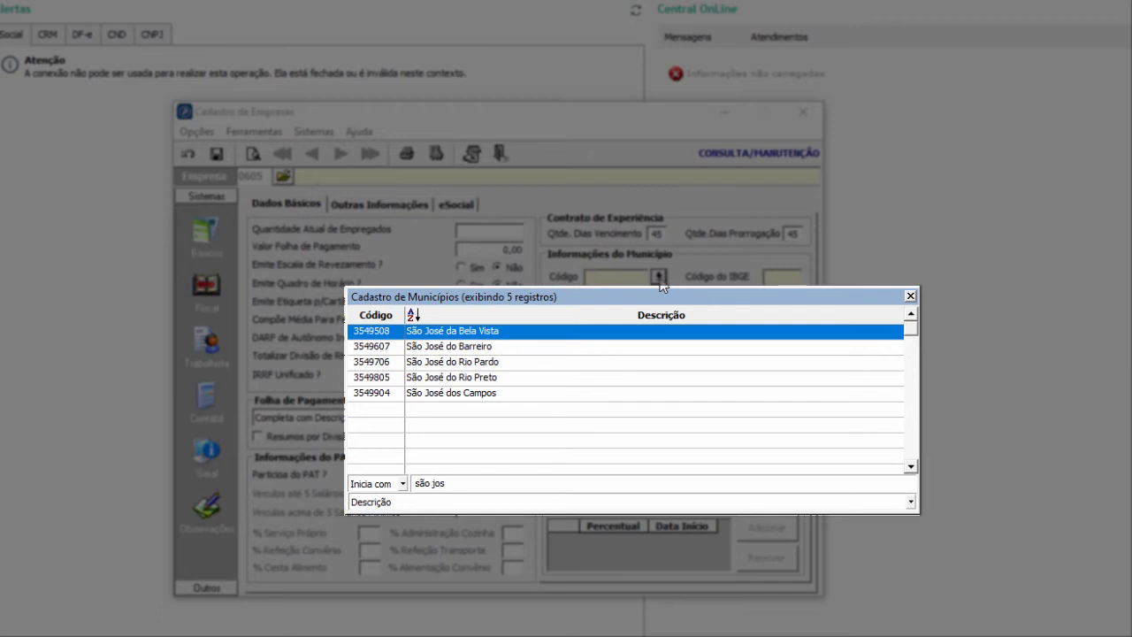
pyautogui.doubleClick(497, 396)
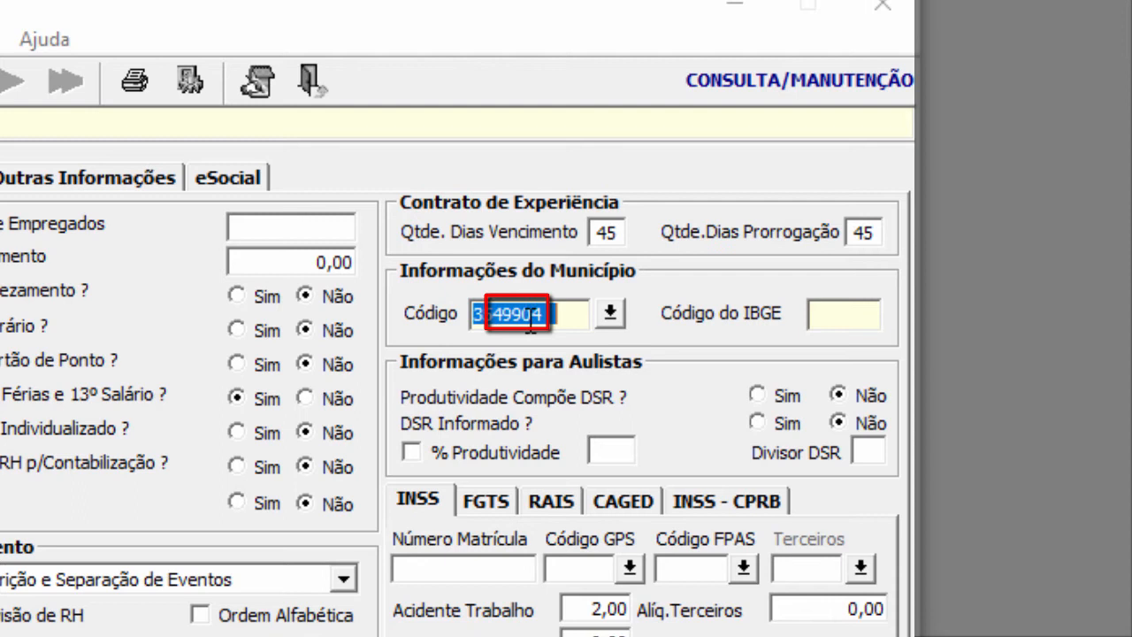
pyautogui.click(814, 321)
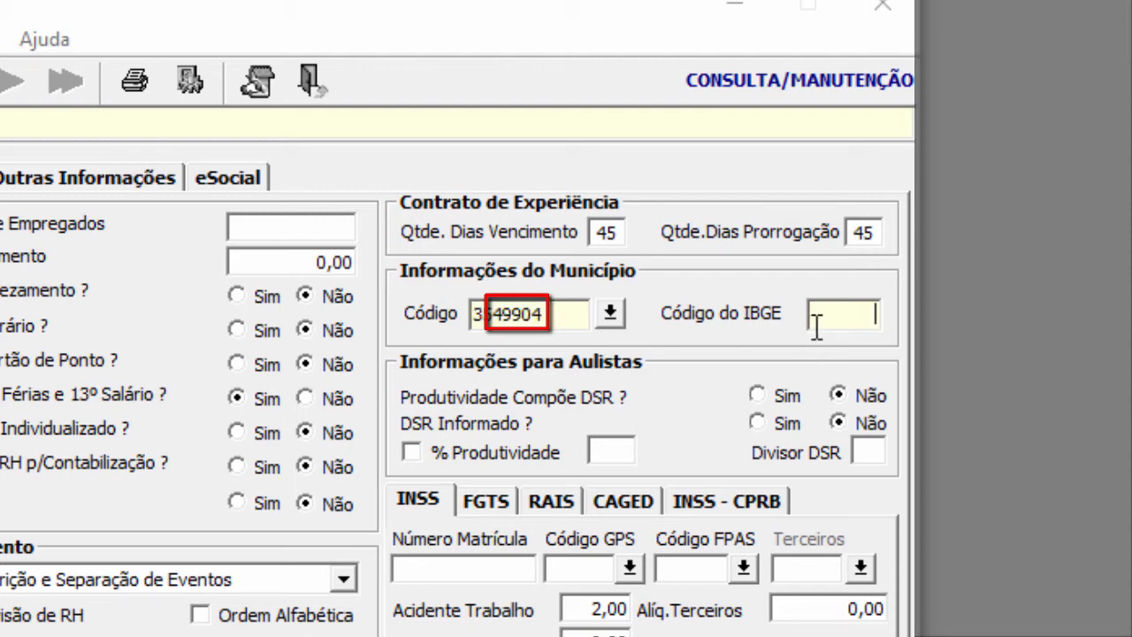
pyautogui.write('49904')
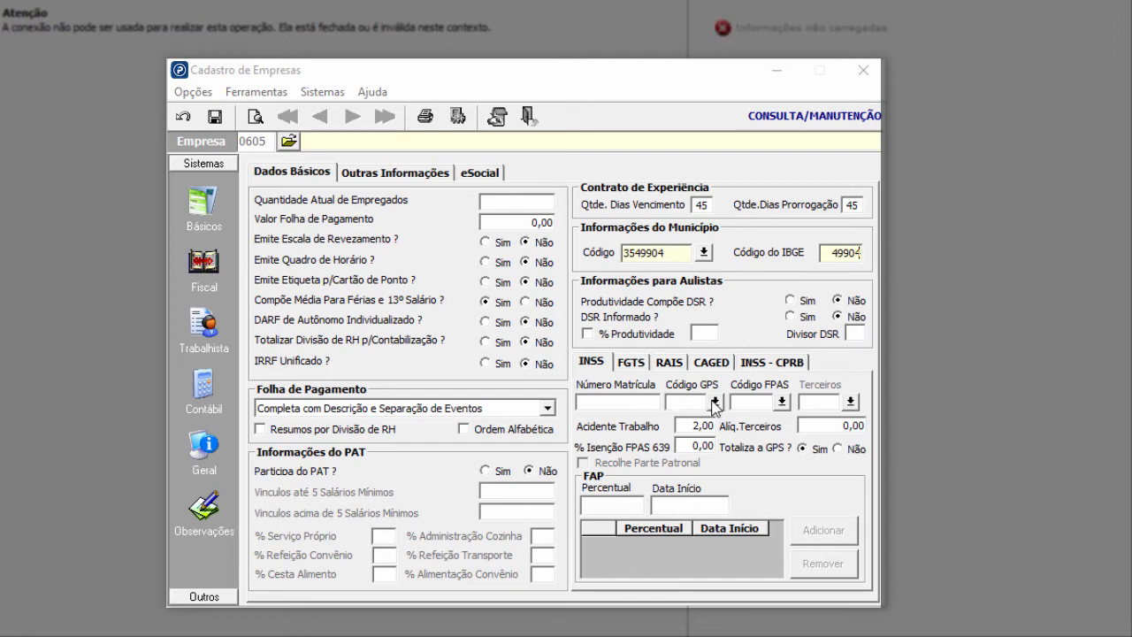
# - Fill in the INSS codes: GPS 2003, FPAS 515 and Terceiros 0115
pyautogui.click(714, 402)
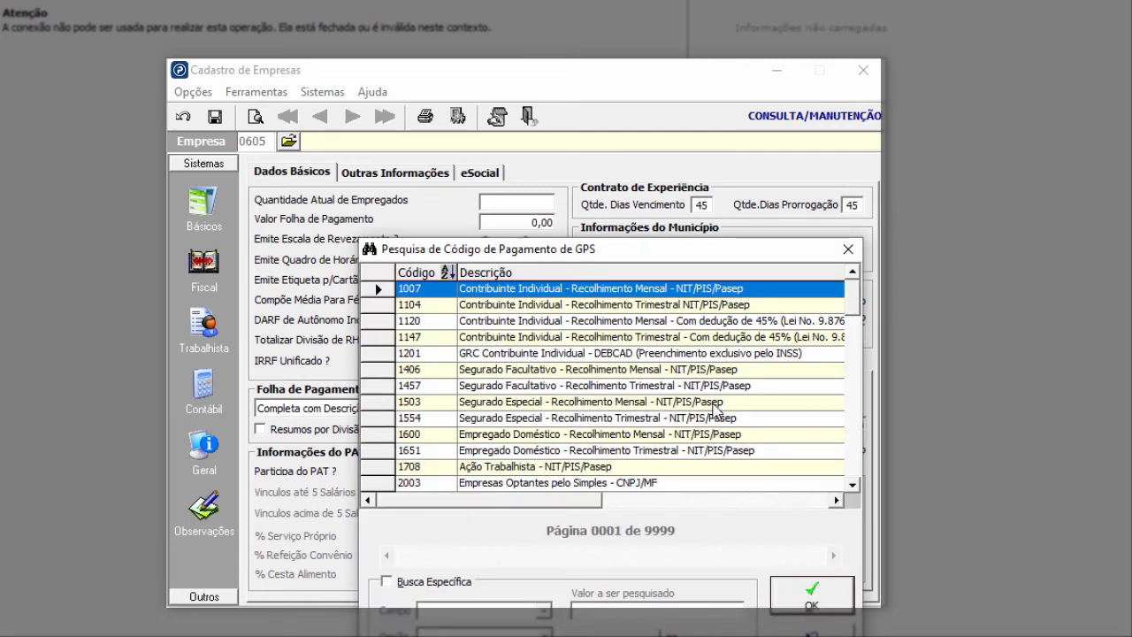
pyautogui.doubleClick(535, 483)
pyautogui.click(781, 400)
pyautogui.doubleClick(586, 305)
pyautogui.click(850, 401)
pyautogui.scroll(-5, 498, 410)
pyautogui.scroll(-3, 497, 410)
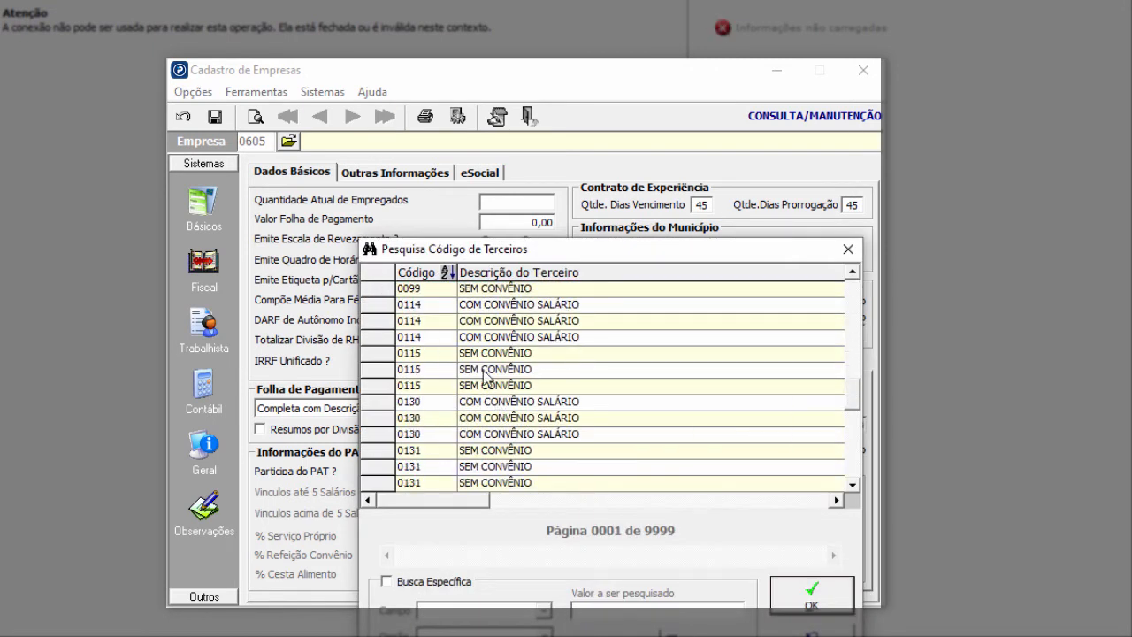
pyautogui.doubleClick(497, 409)
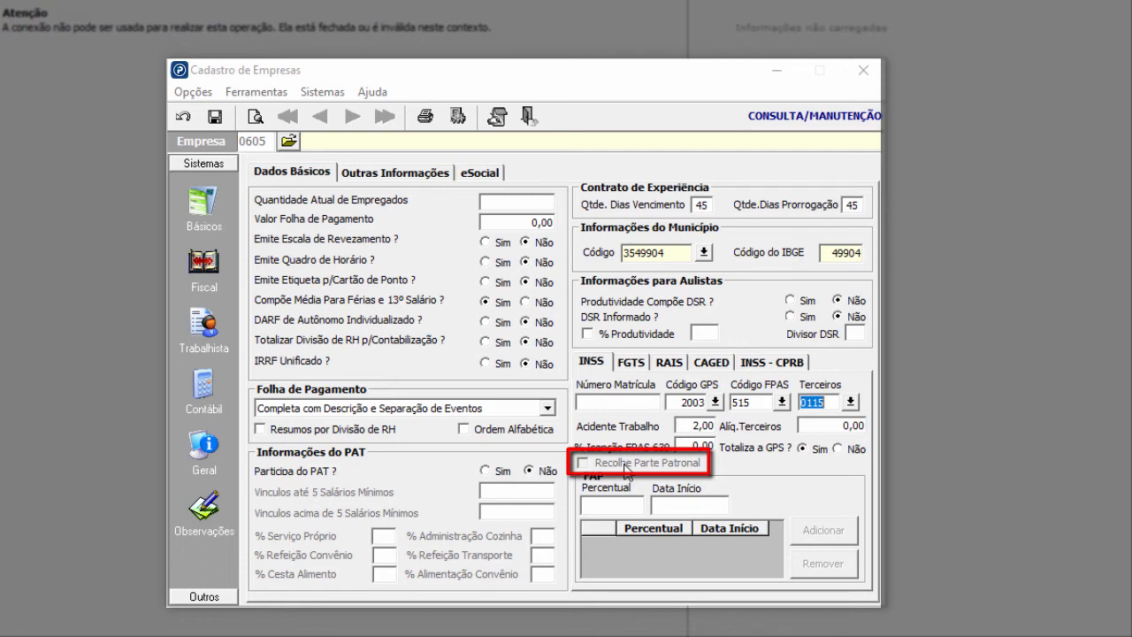
# - Add a FAP entry with percentage 1,0000 and start date 01/01/2020
pyautogui.click(608, 506)
pyautogui.write('1,0000')
pyautogui.press('Tab')
pyautogui.write('01/01/')
pyautogui.write('2020')
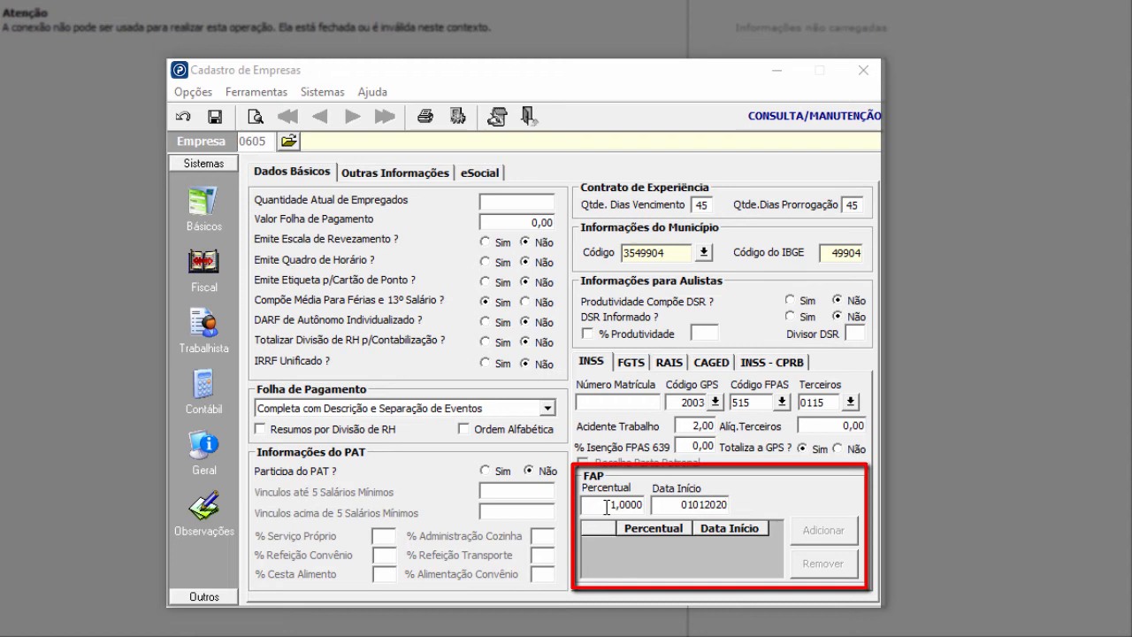
pyautogui.press('Tab')
pyautogui.click(814, 533)
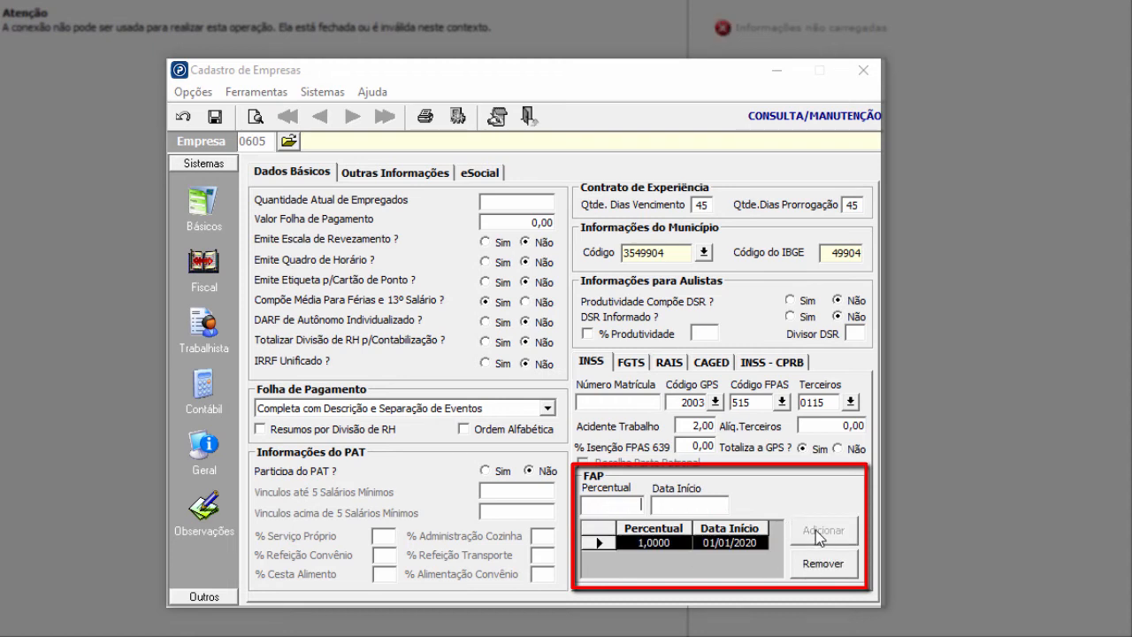
# - Configure the FGTS data with company identifier CNPJ, Código Oficial CEF 9 - Outros and Sefip type 0 - Normal
pyautogui.click(631, 363)
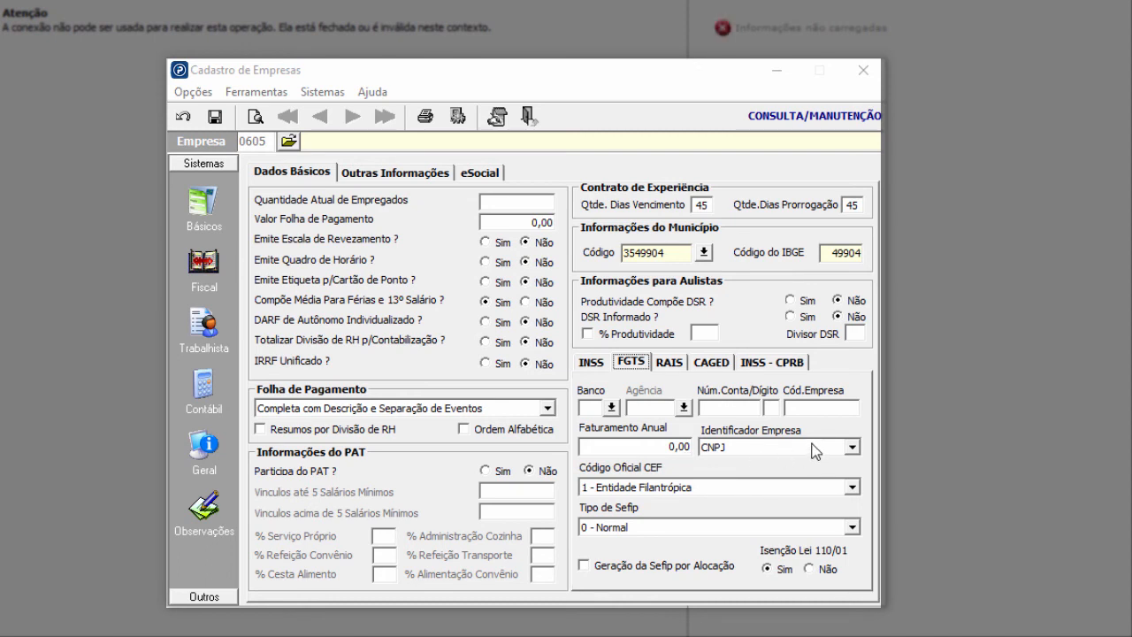
pyautogui.click(853, 451)
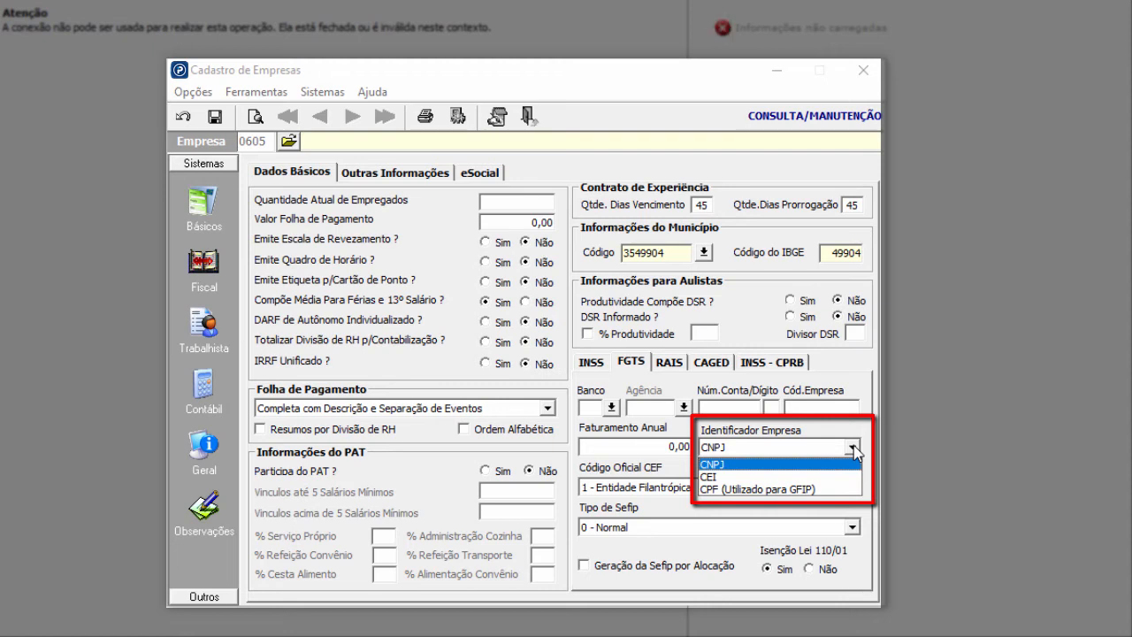
pyautogui.click(764, 463)
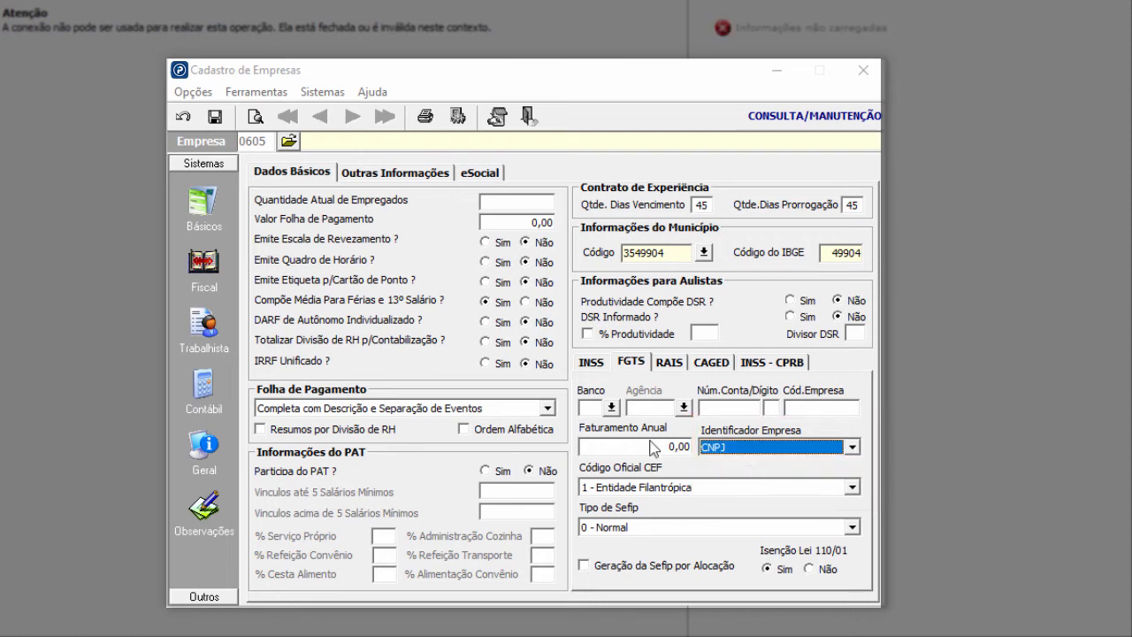
pyautogui.click(852, 488)
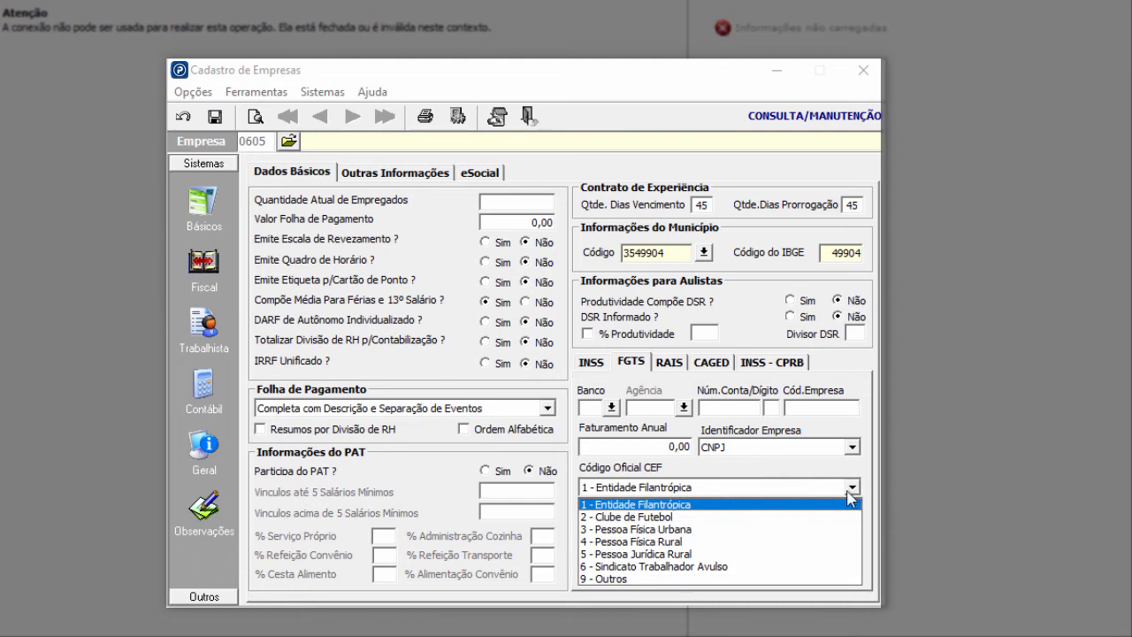
pyautogui.click(606, 579)
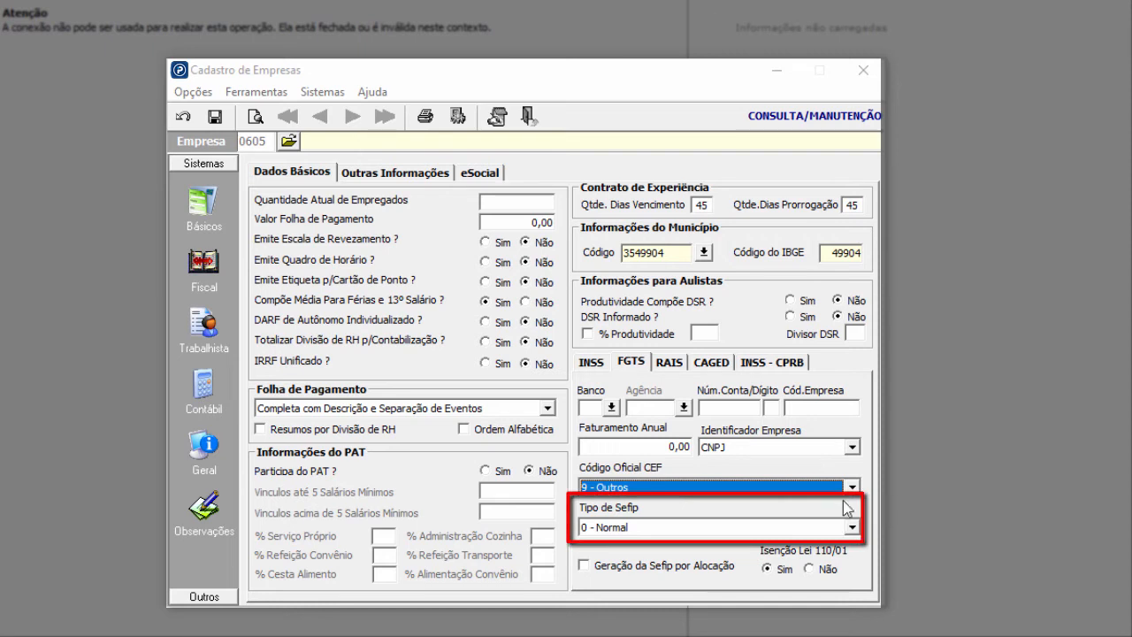
pyautogui.click(852, 528)
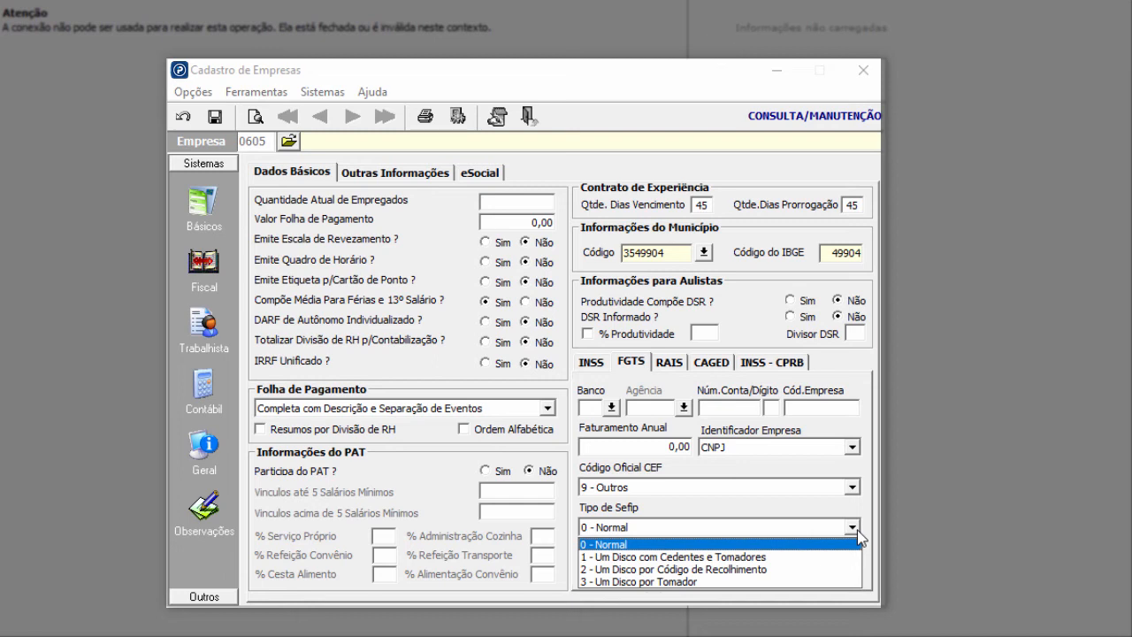
pyautogui.click(848, 545)
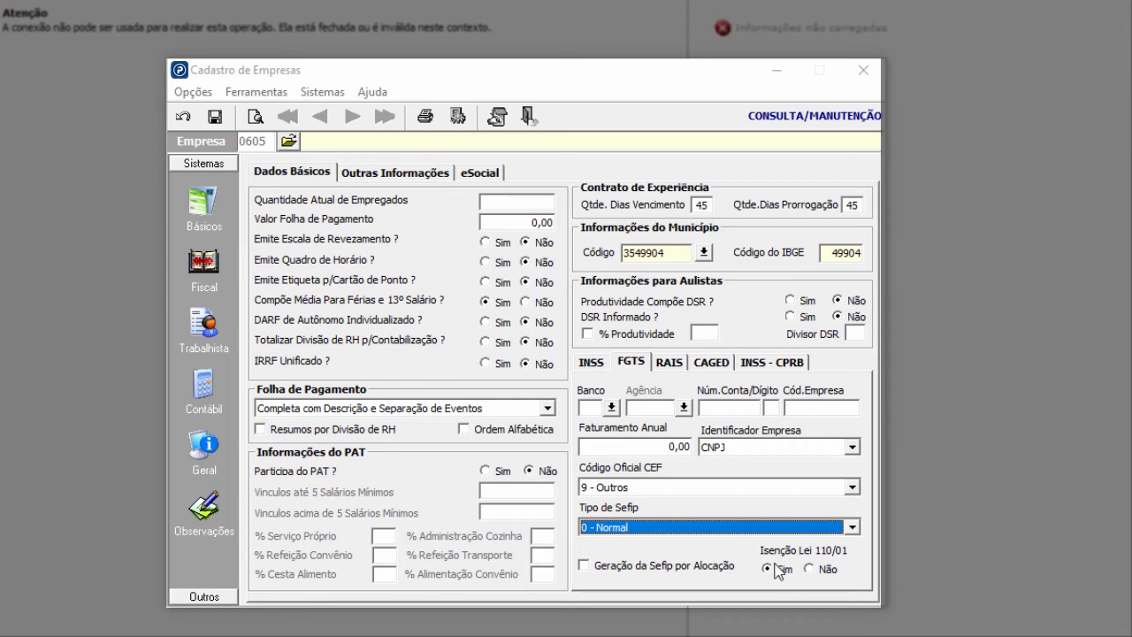
# - In the RAIS data, keep establishment nature 1 - Autonomos, enter municipality code 49904 and choose Normal file generation
pyautogui.click(669, 365)
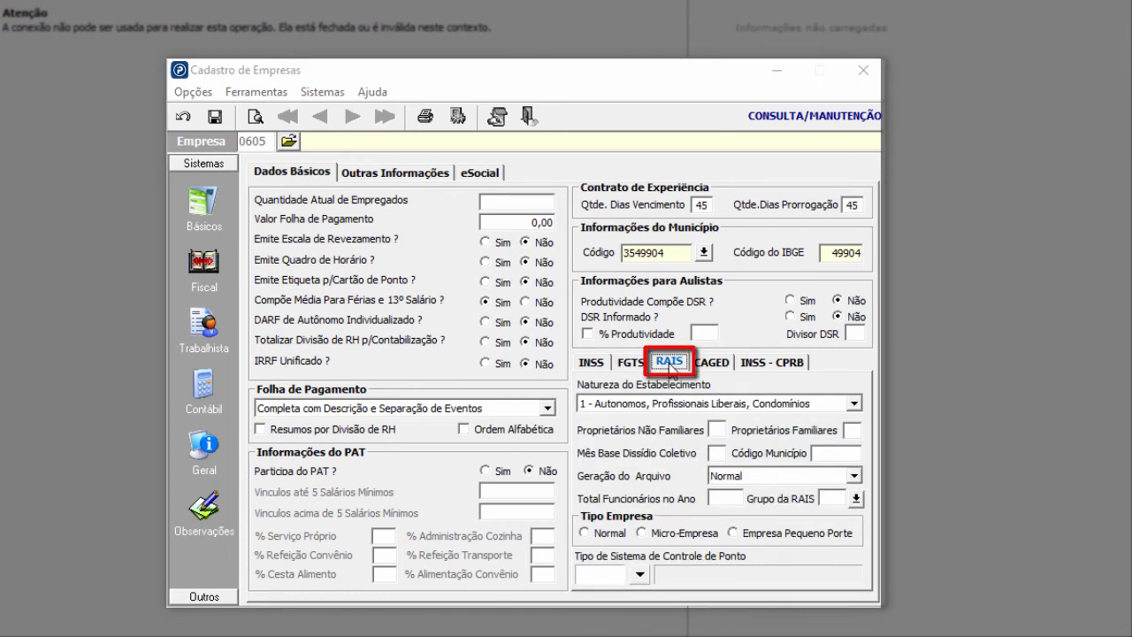
pyautogui.click(855, 406)
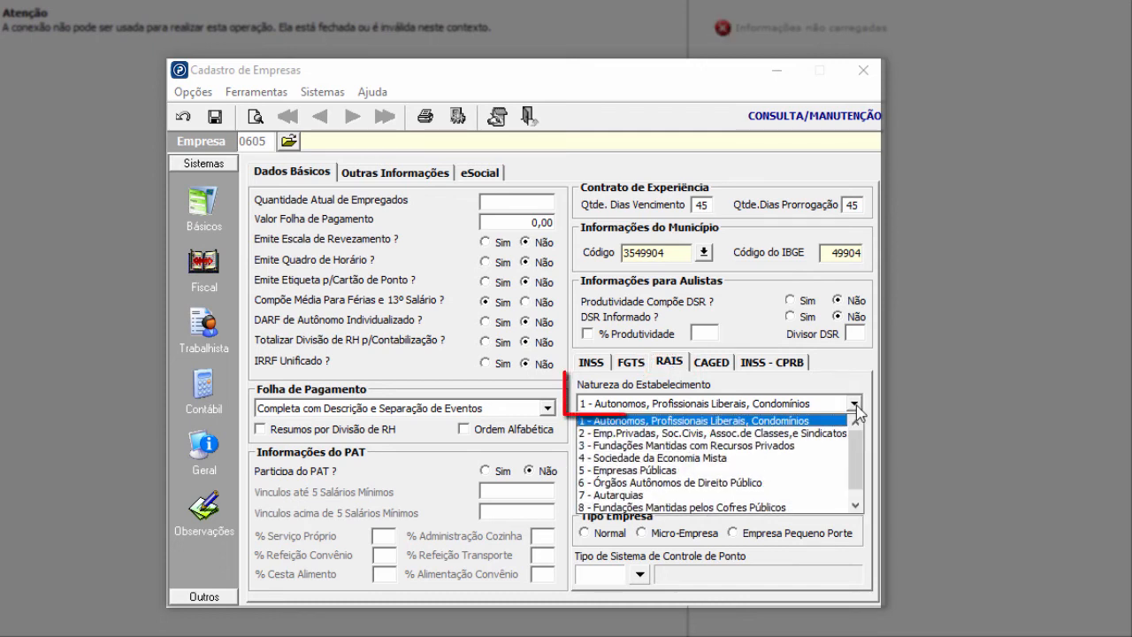
pyautogui.click(854, 405)
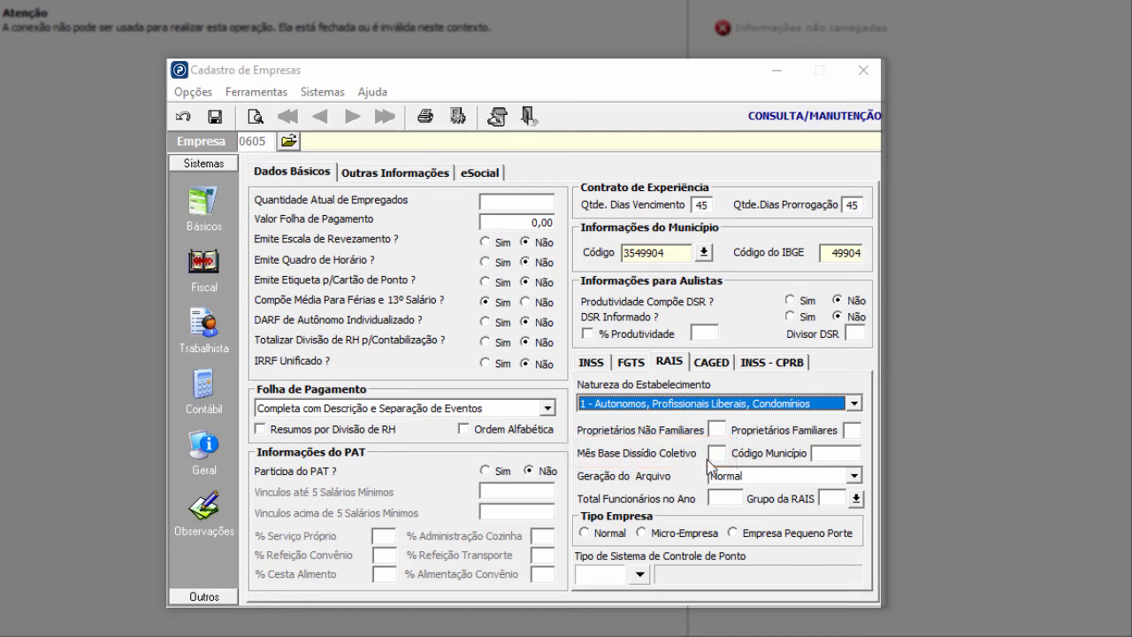
pyautogui.click(823, 452)
pyautogui.write('49904')
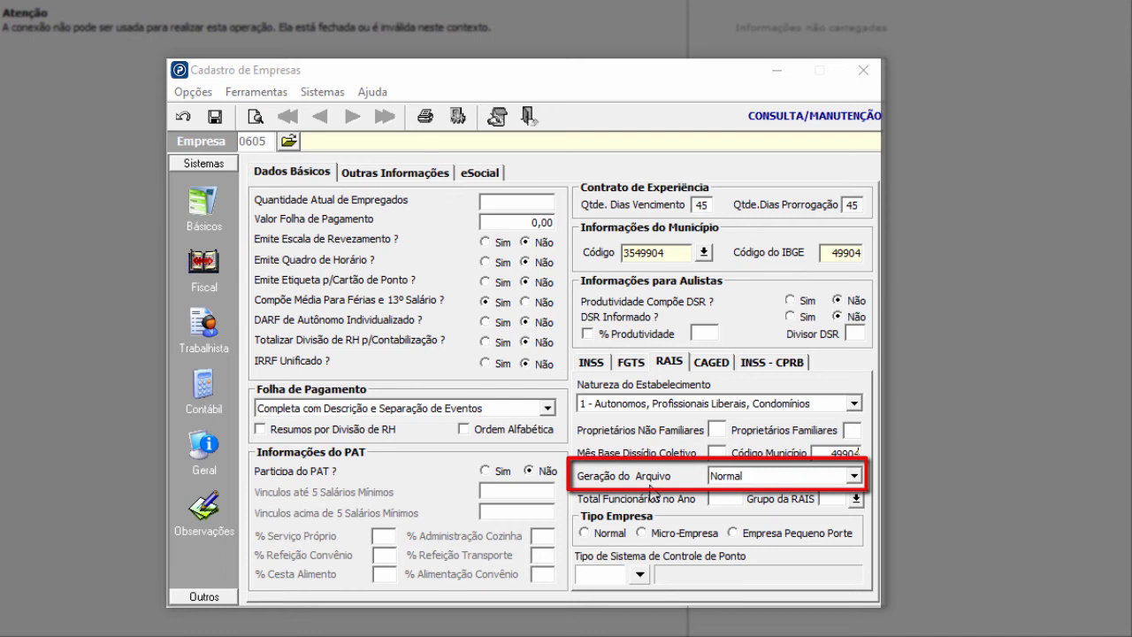
pyautogui.click(854, 476)
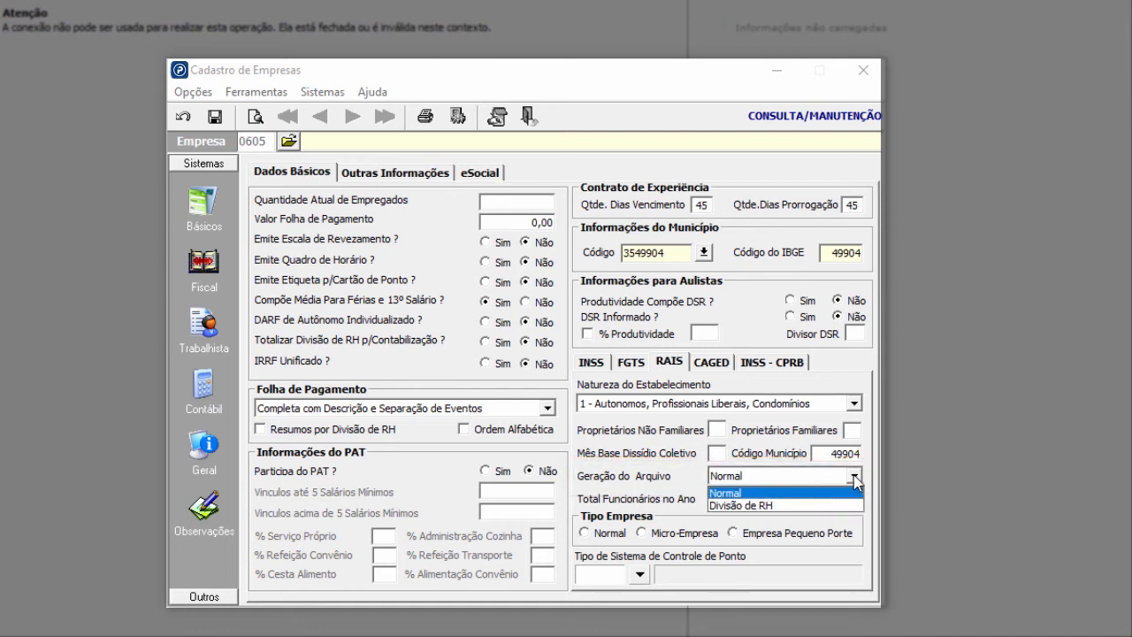
pyautogui.click(802, 492)
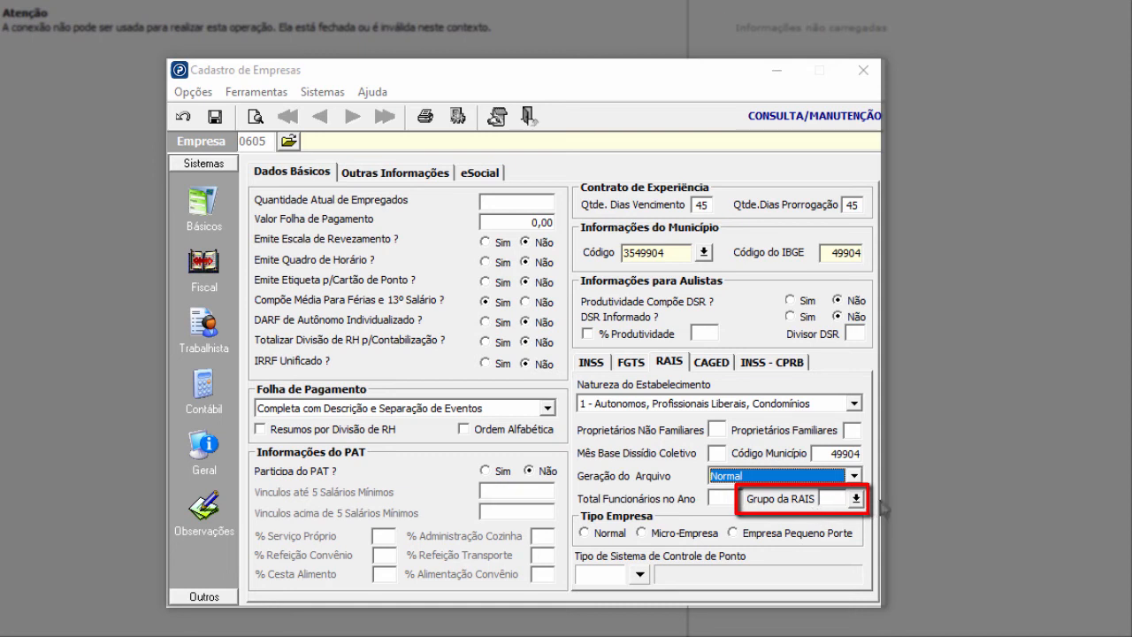
# - Set the RAIS company type to Micro-Empresa and the time-clock control system to 03, Estabelecimento adotou sistema mecânico
pyautogui.click(830, 500)
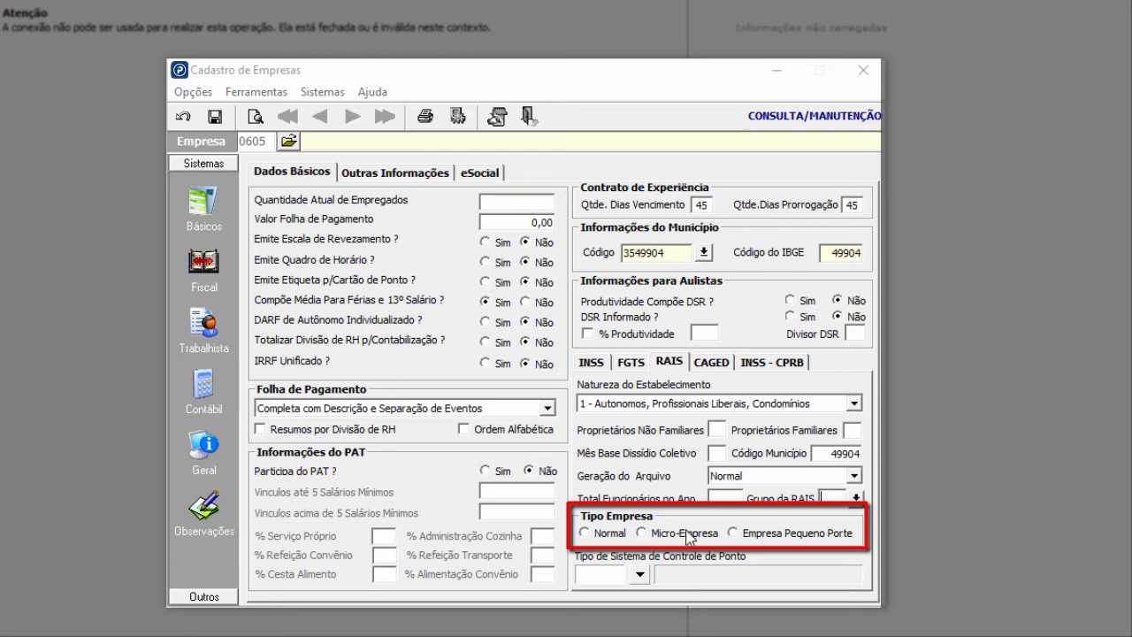
pyautogui.click(641, 532)
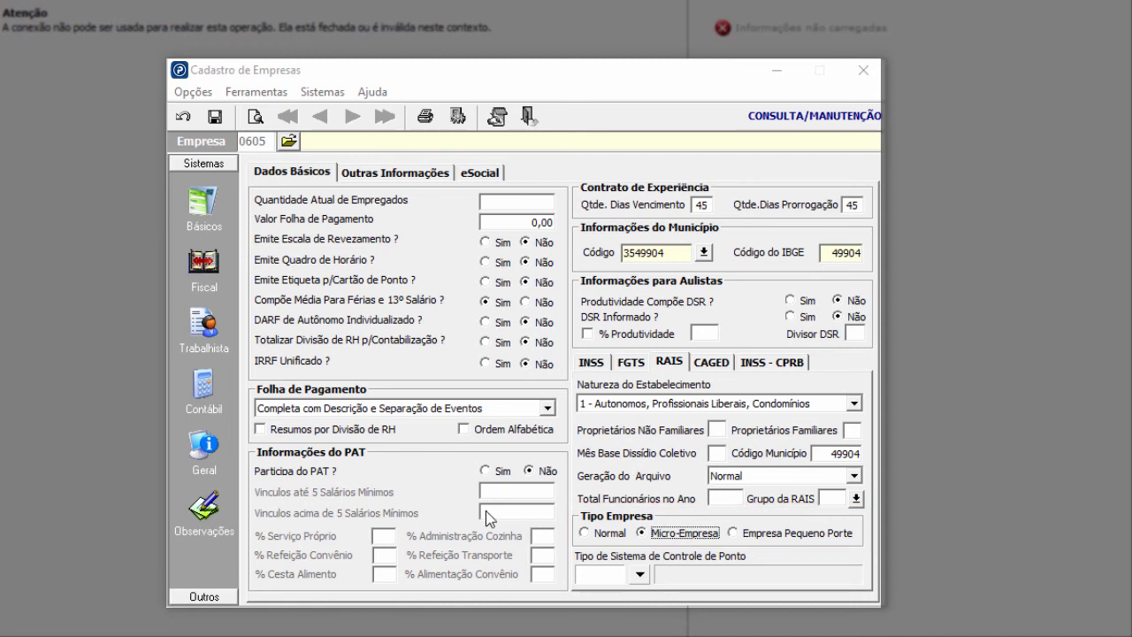
pyautogui.click(636, 577)
pyautogui.click(639, 576)
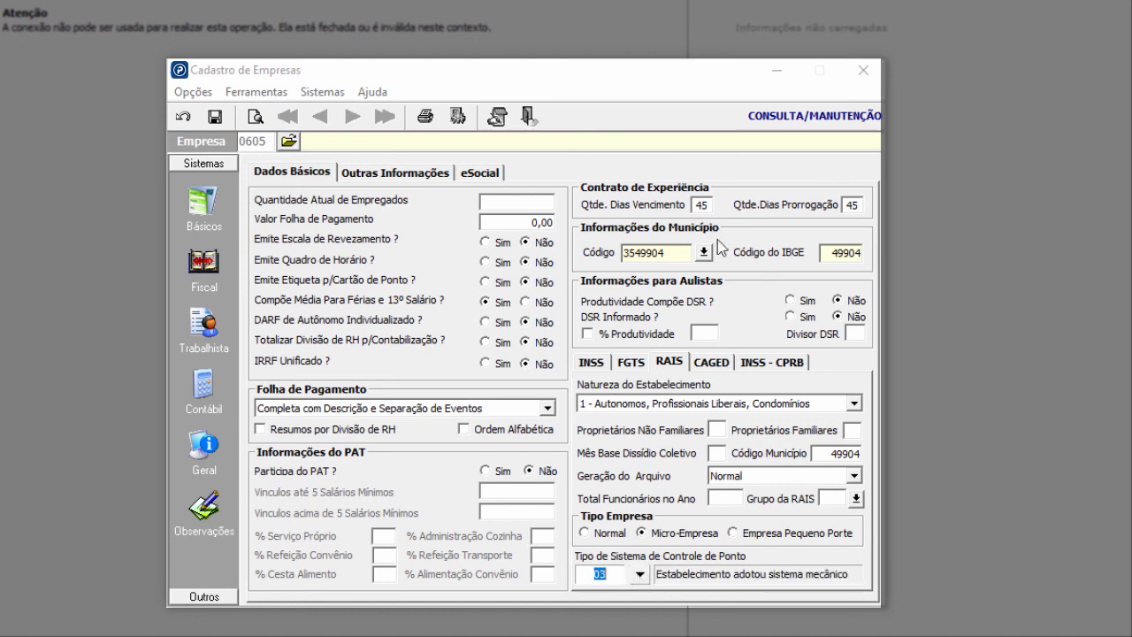
# - Review the available choices for Primeira Declaração and Alteração in the CAGED data
pyautogui.click(723, 363)
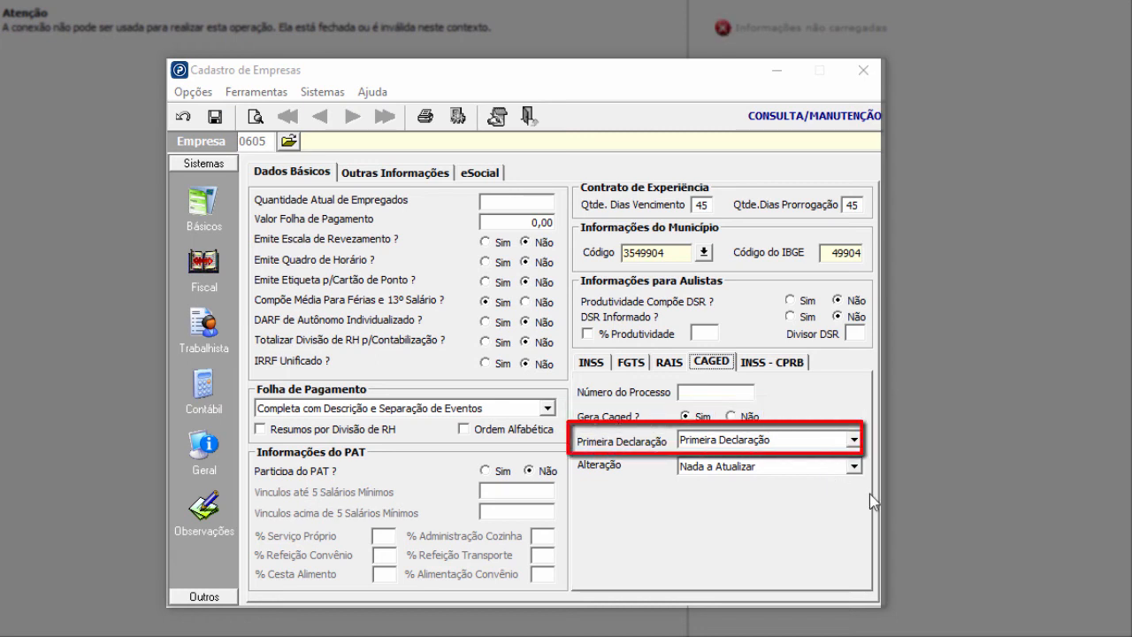
pyautogui.click(854, 442)
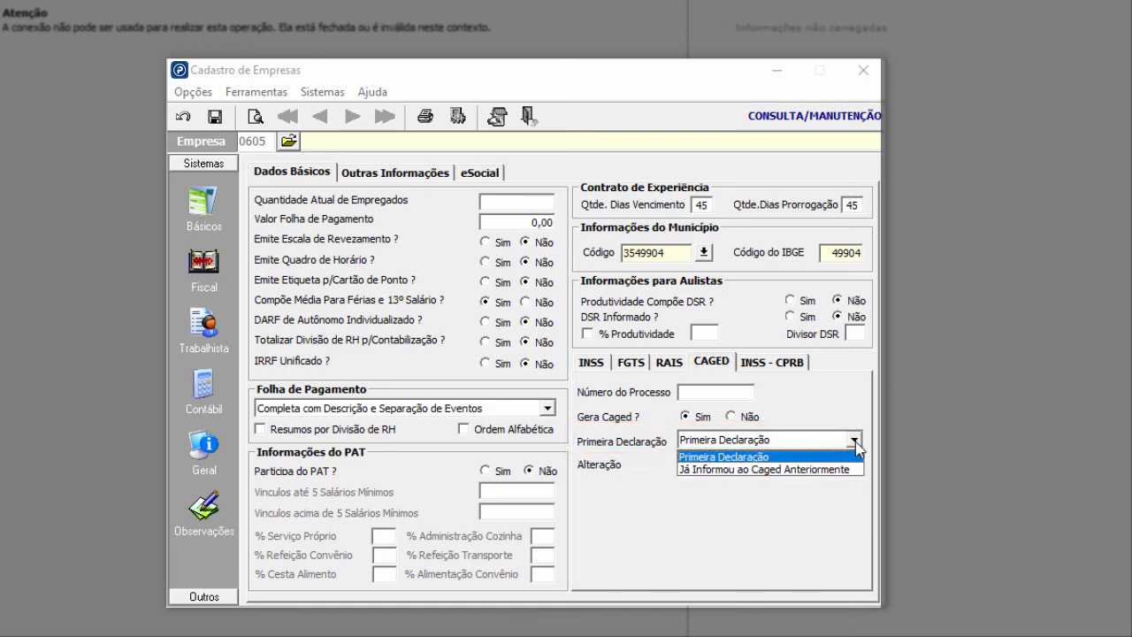
pyautogui.click(855, 441)
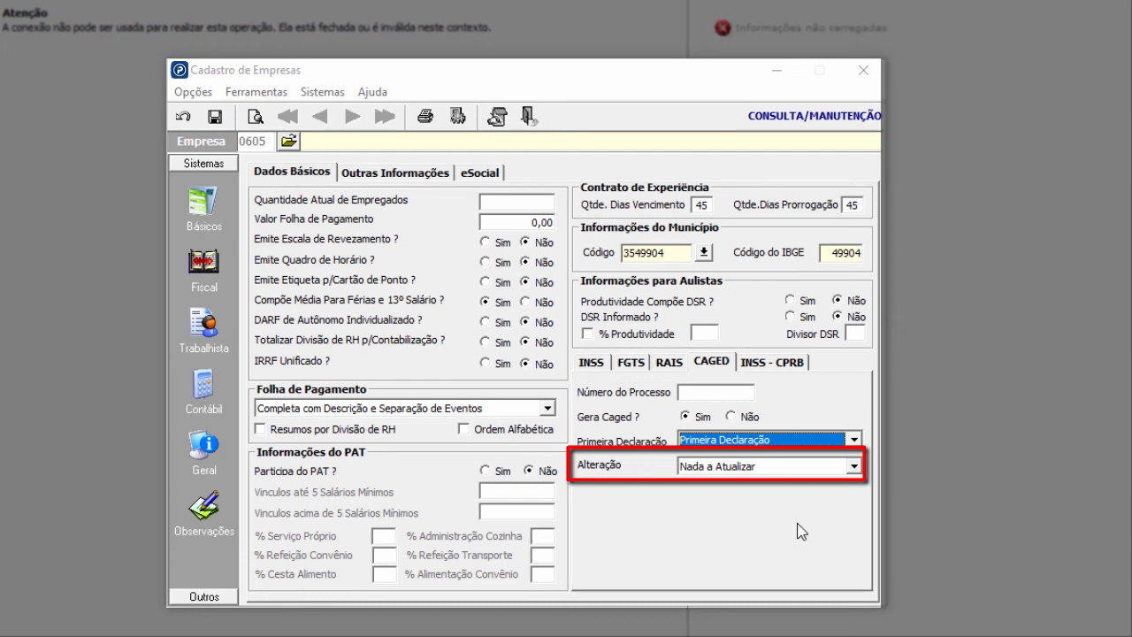
pyautogui.click(854, 466)
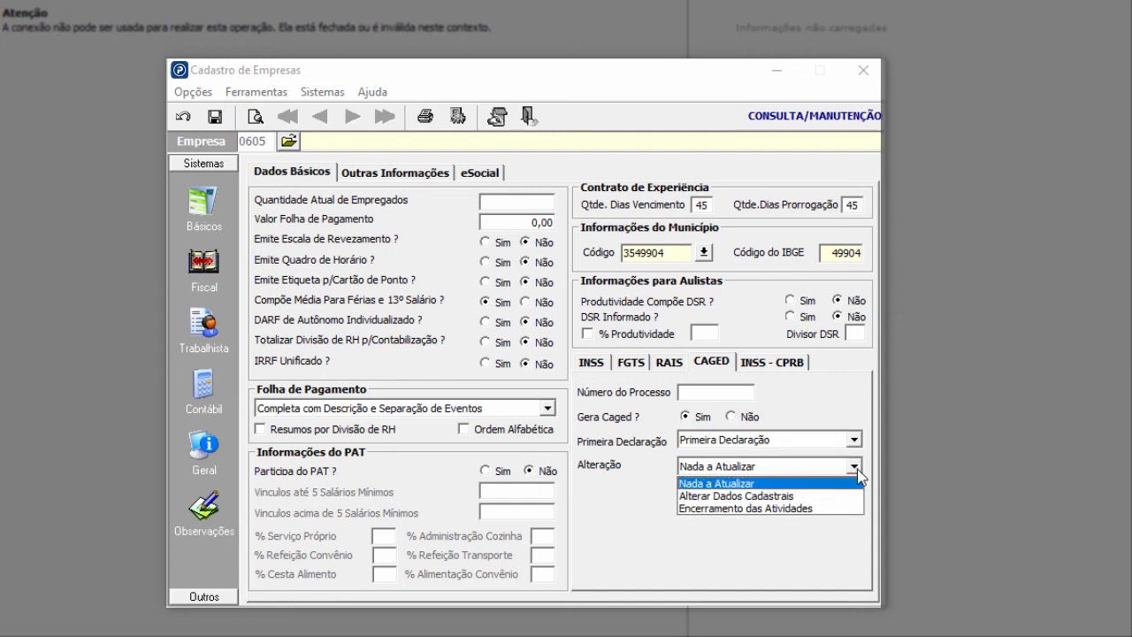
pyautogui.click(855, 467)
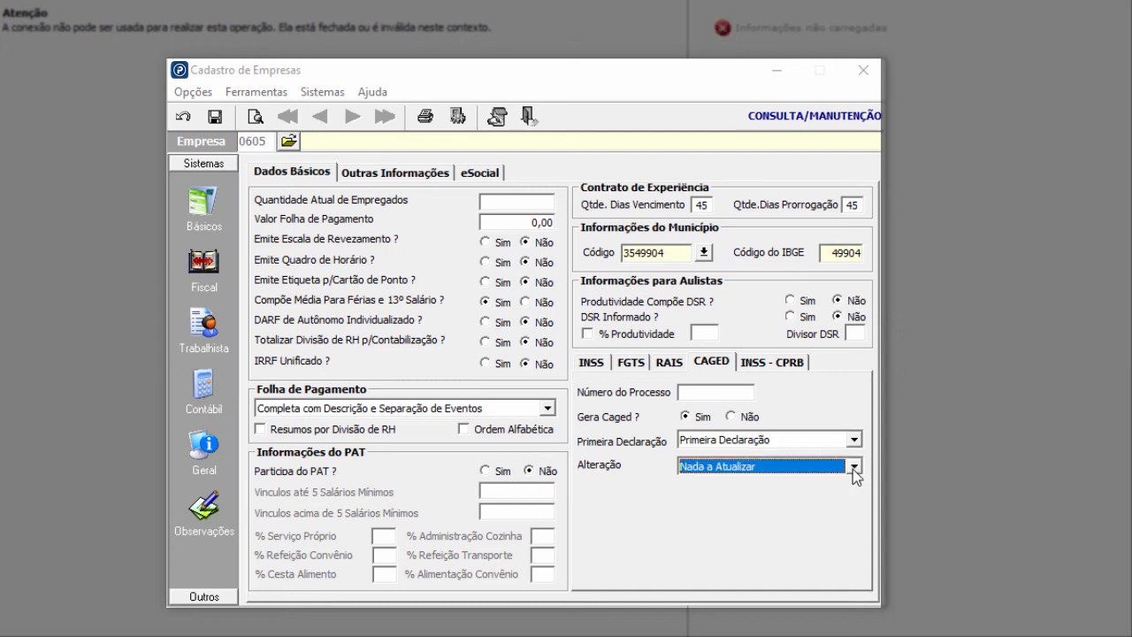
# - Mark the company's activity as covered by payroll tax relief (Atividade enquadrada na desoneração) in the INSS - CPRB data and acknowledge the notice
pyautogui.click(788, 366)
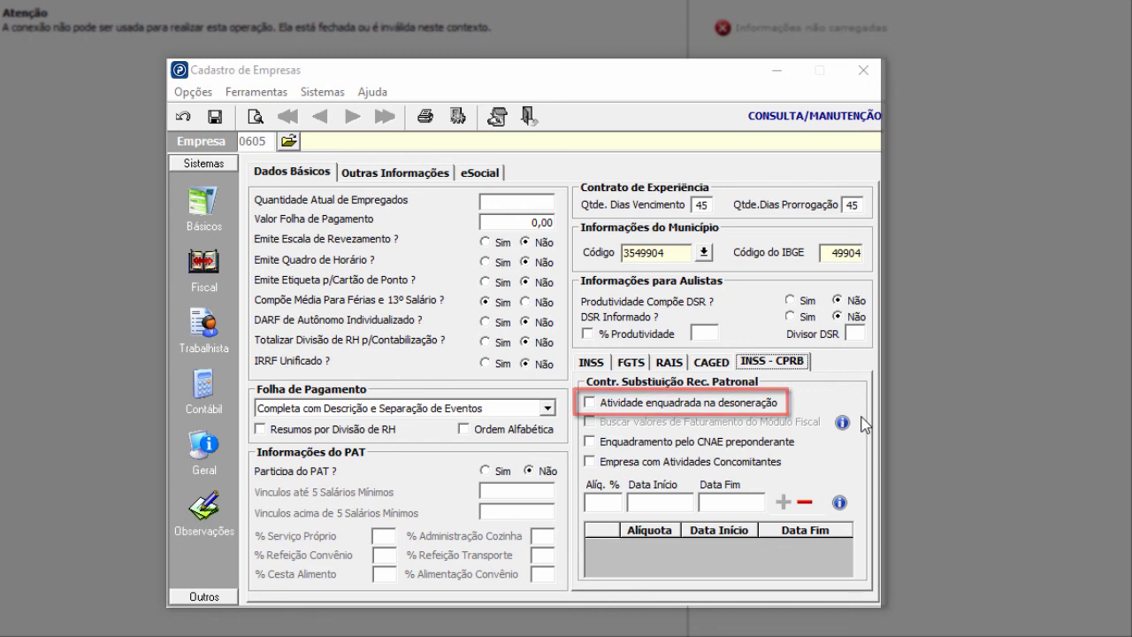
pyautogui.click(601, 404)
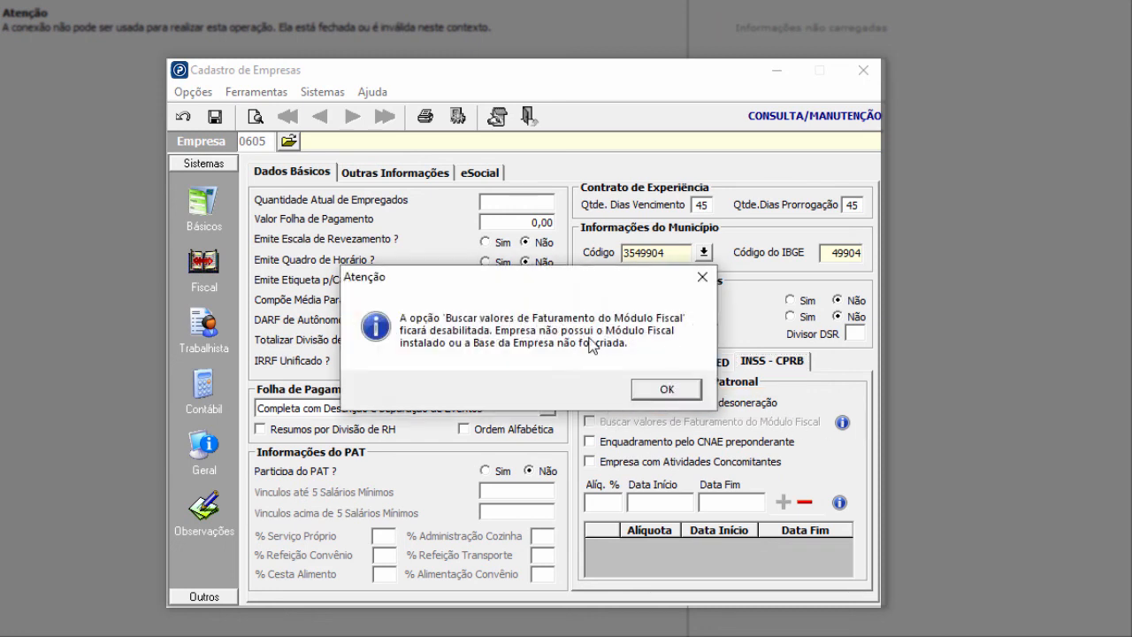
pyautogui.click(665, 389)
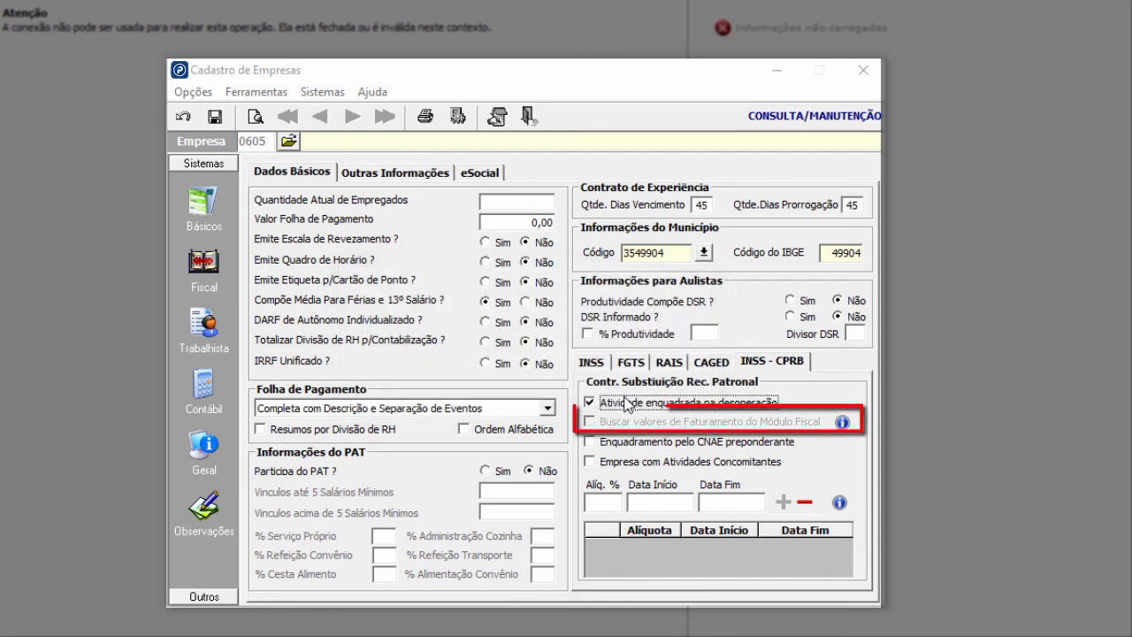